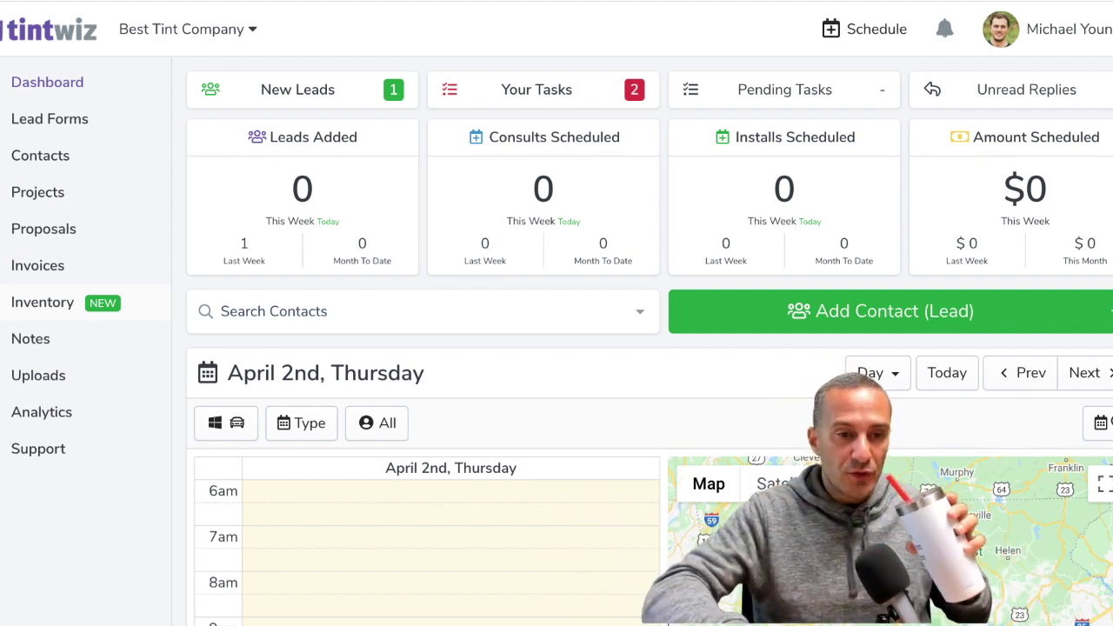
# - Go to Inventory and start a new roll, prefilled with inventory code 10002
pyautogui.click(57, 311)
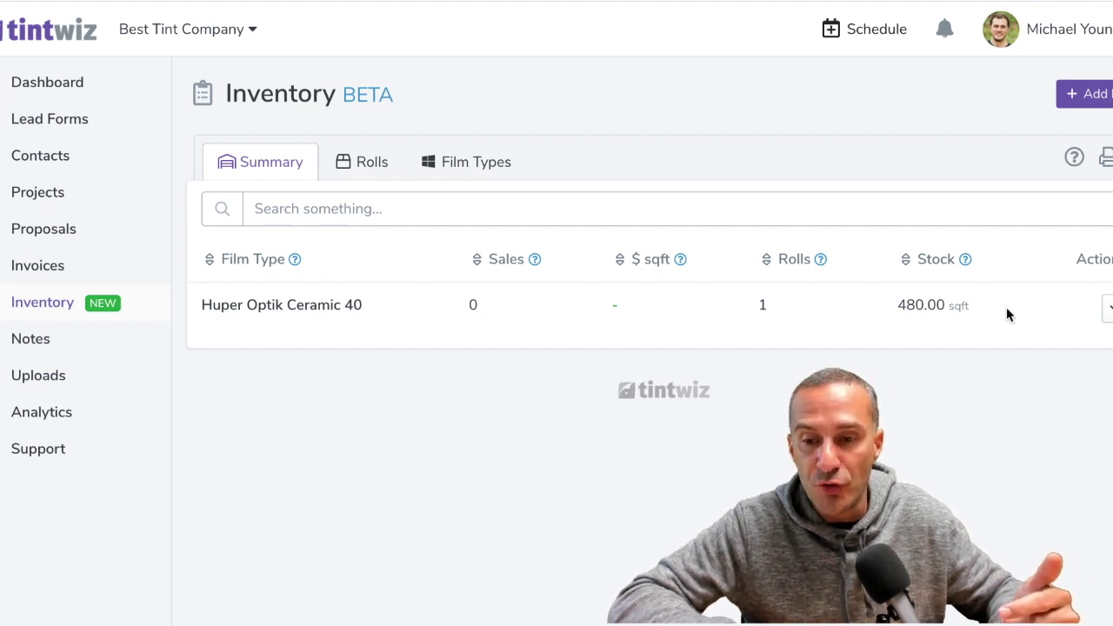
pyautogui.click(1087, 96)
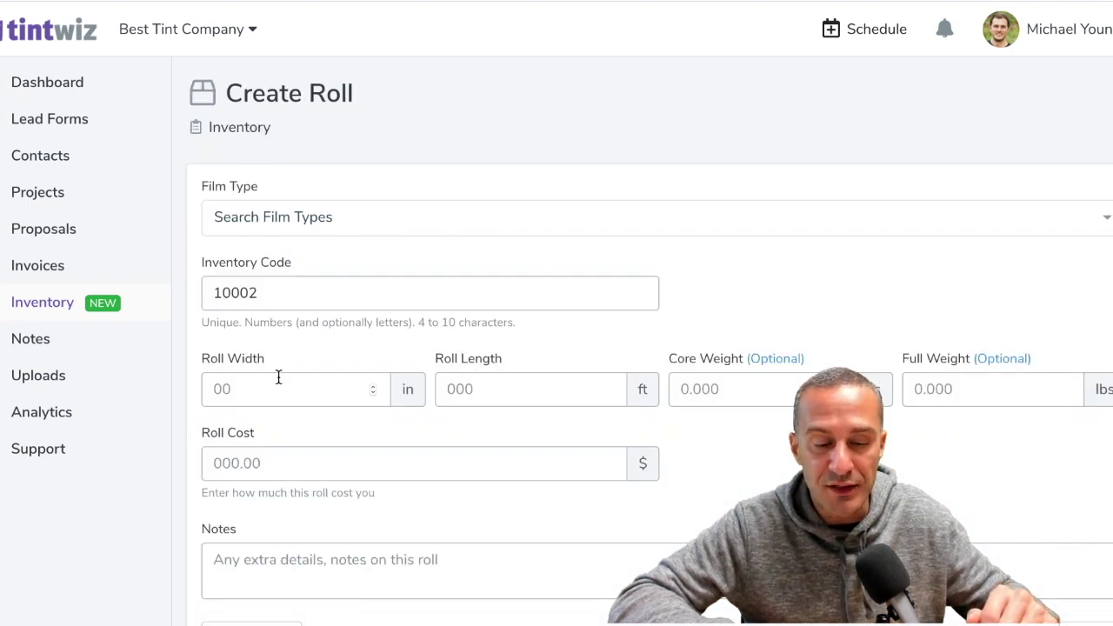
# - Fill the Create Roll form with 72 in width, 100 ft length and 1,600.00 roll cost
pyautogui.scroll(-2, 279, 383)
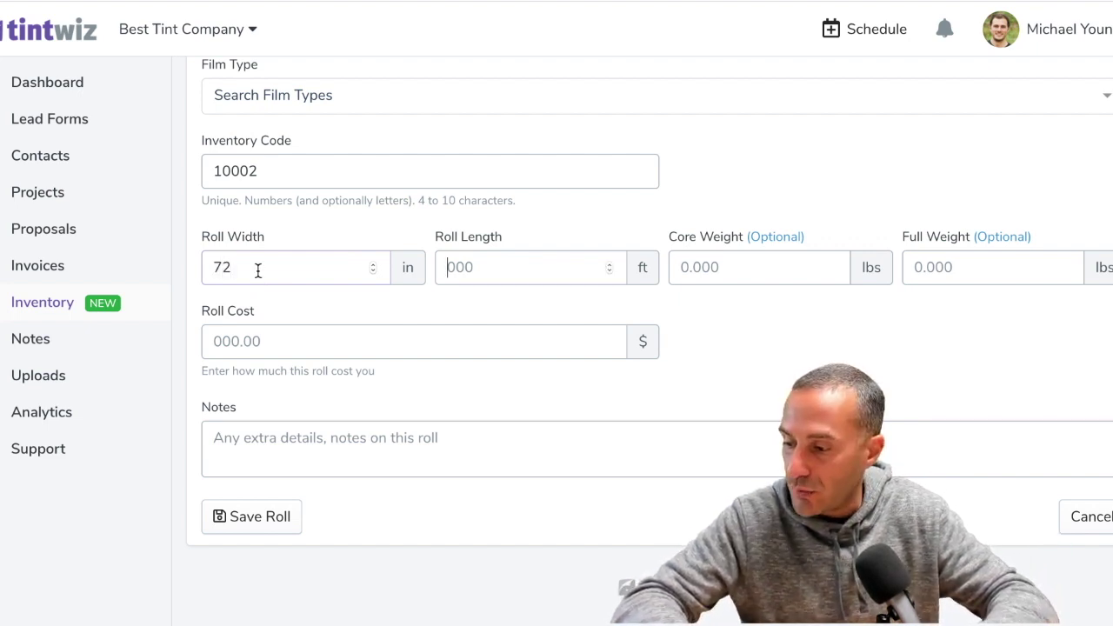
pyautogui.write('100')
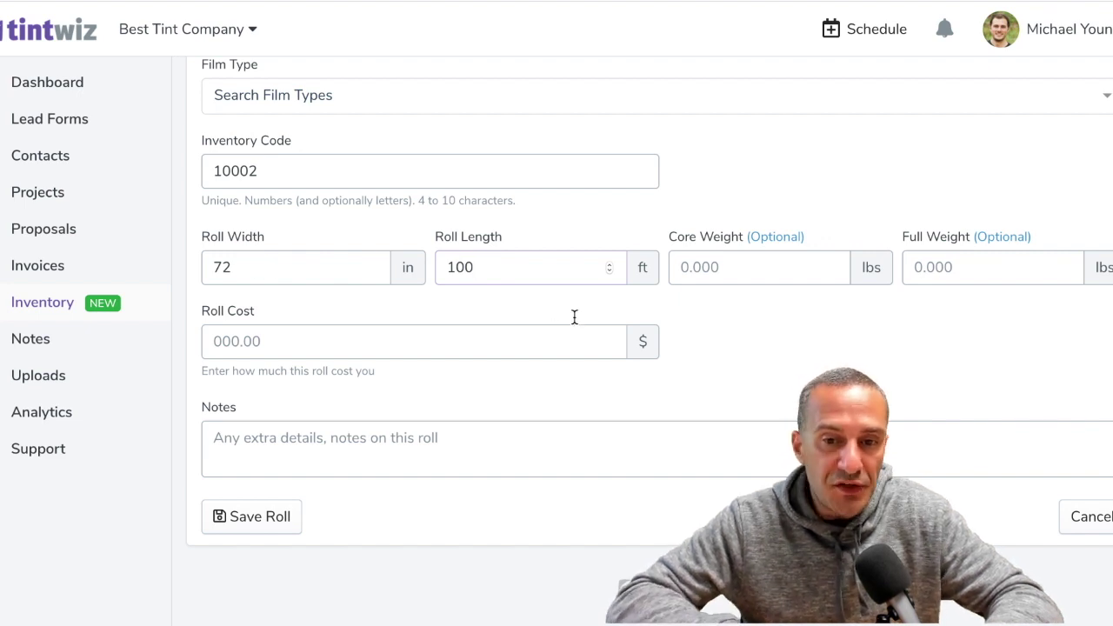
pyautogui.click(735, 323)
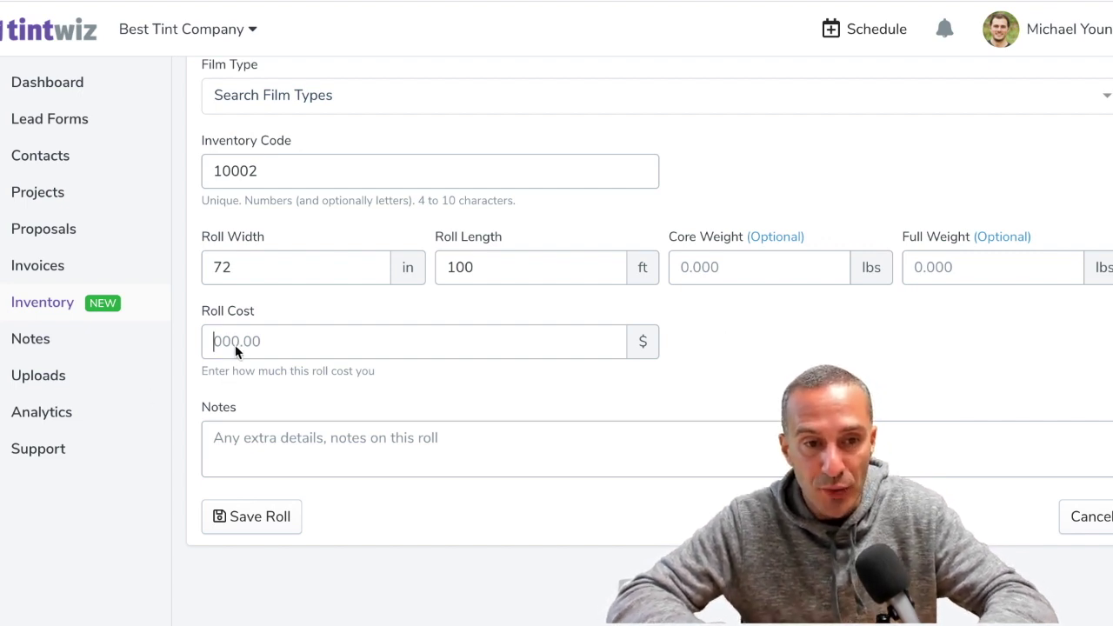
pyautogui.scroll(1, 235, 343)
pyautogui.write('1')
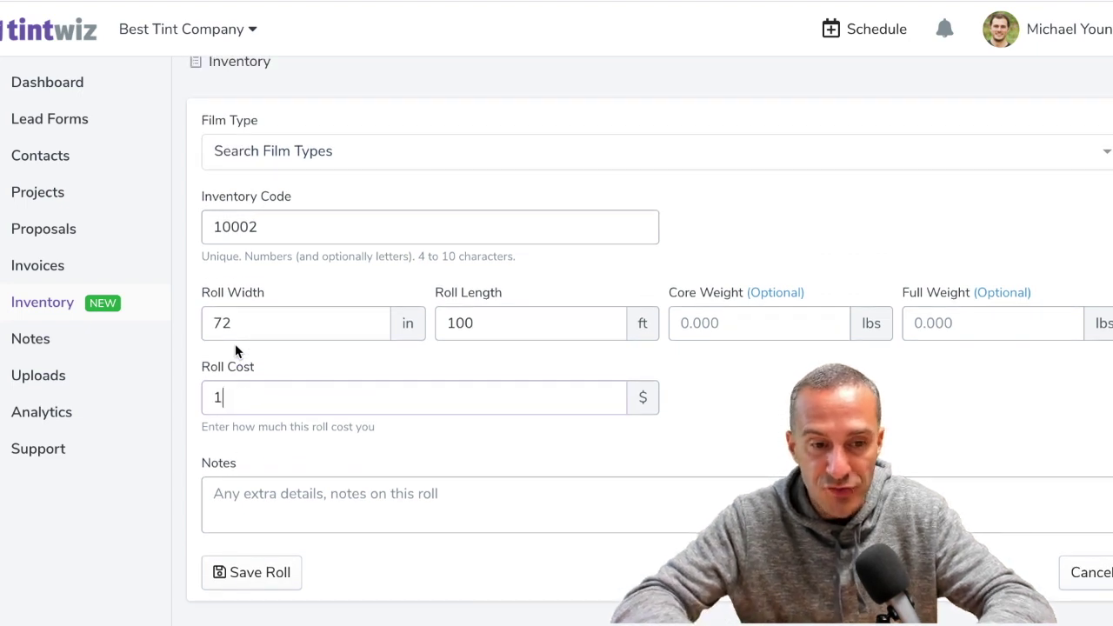
pyautogui.write(',600.00')
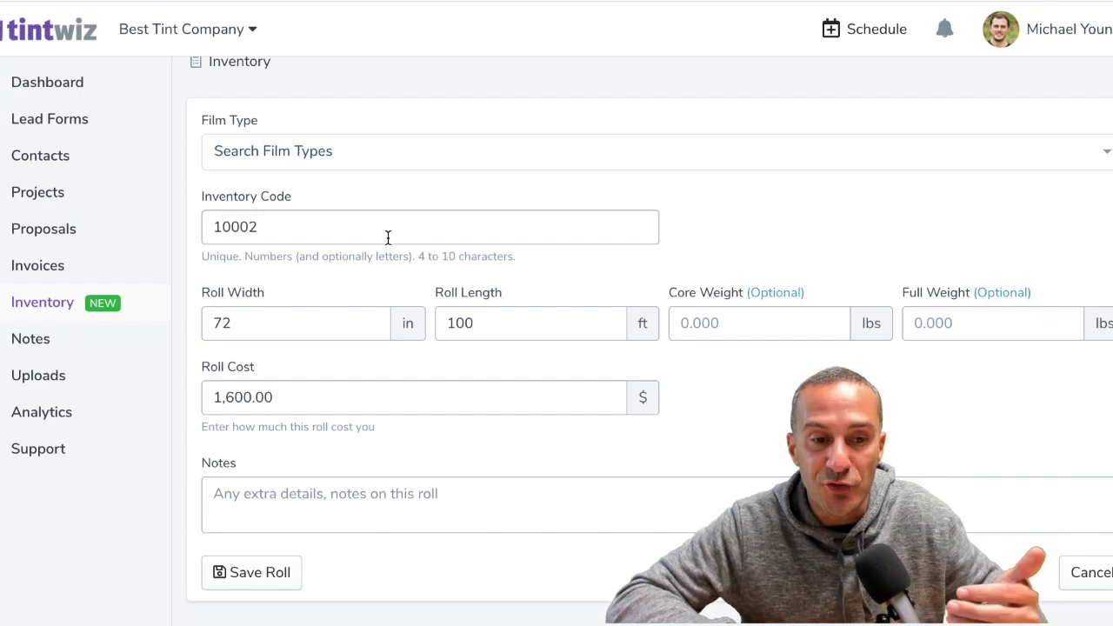
pyautogui.scroll(1, 312, 242)
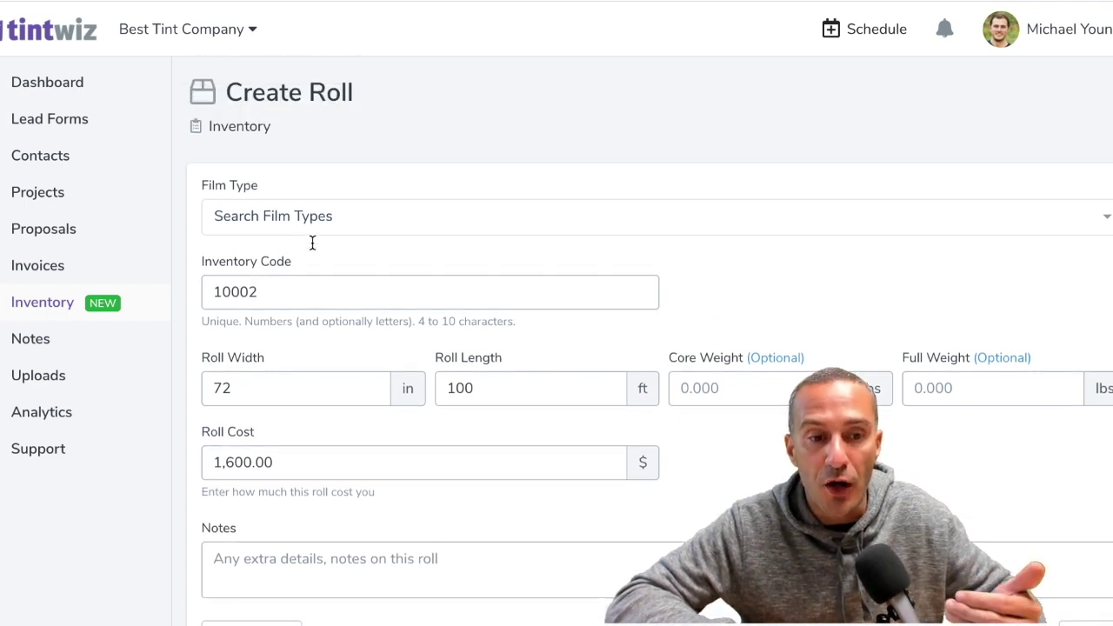
# - Set the roll's film type to Huper Optik Ceramic 70
pyautogui.click(313, 219)
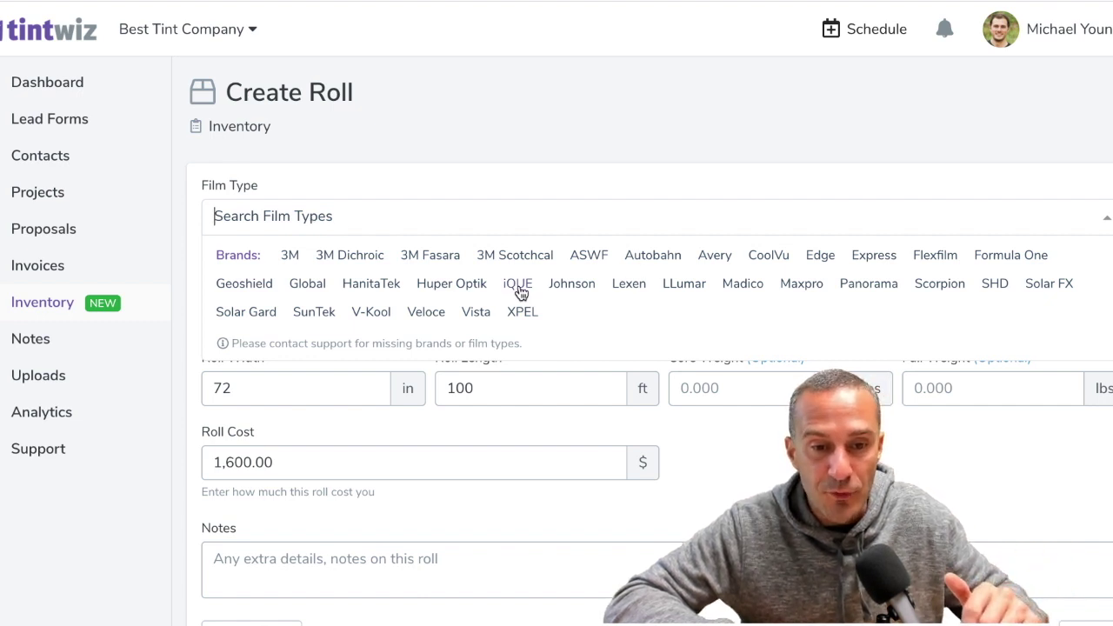
pyautogui.click(452, 283)
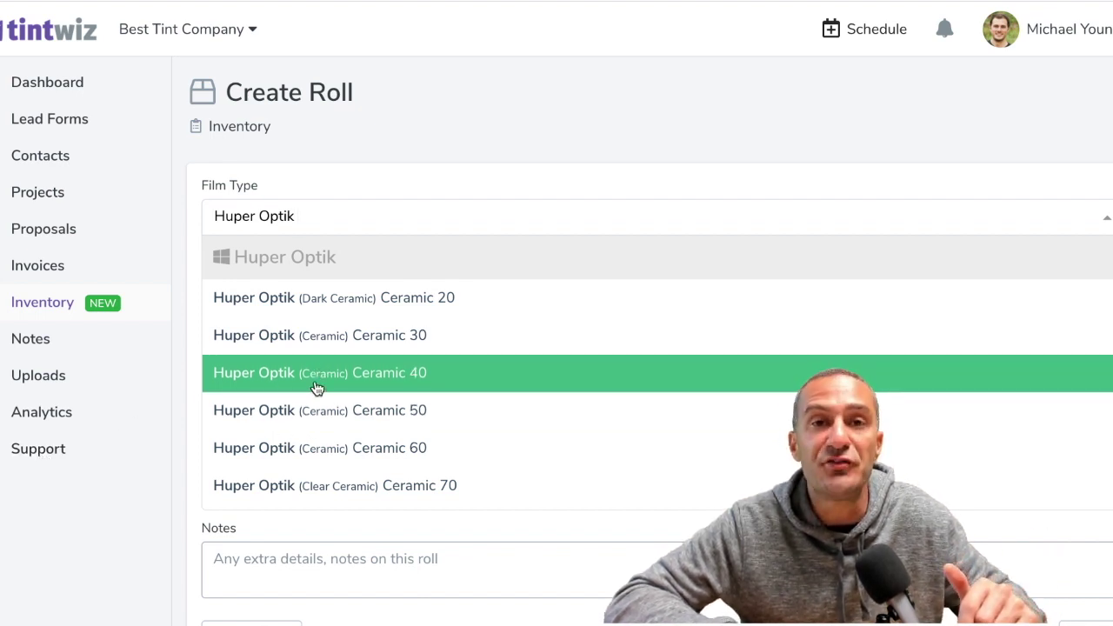
pyautogui.scroll(-2, 293, 489)
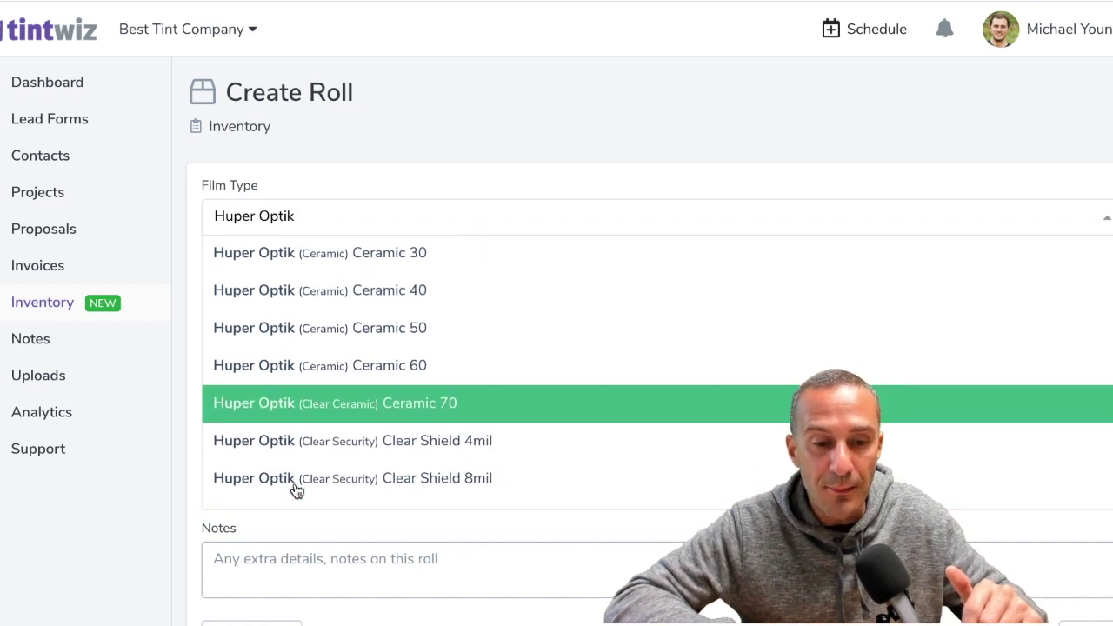
pyautogui.click(316, 412)
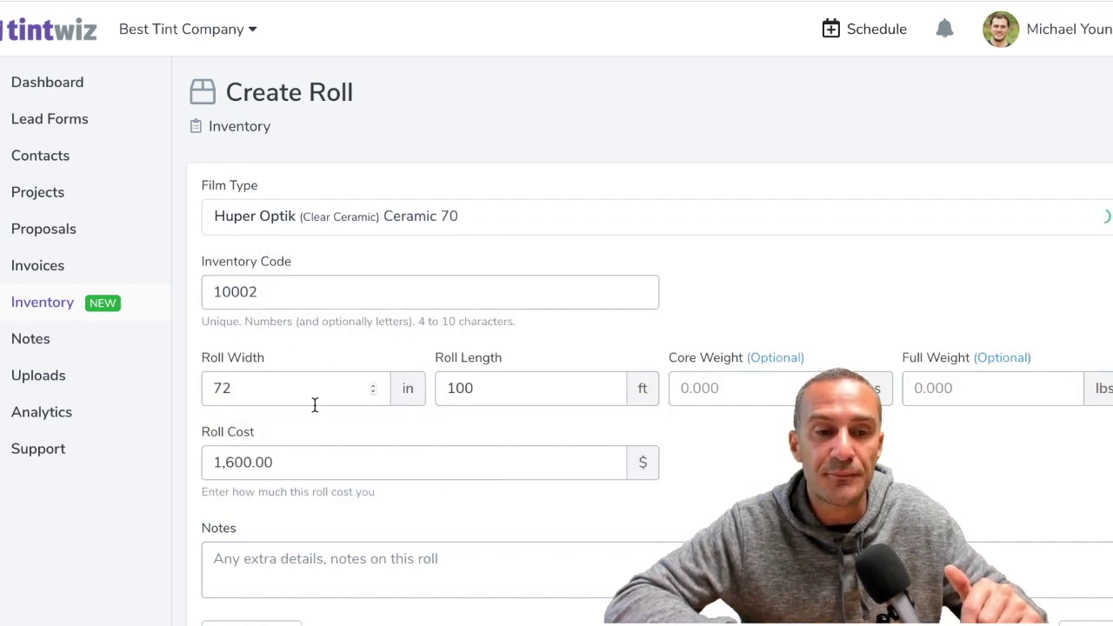
# - Save the new roll as roll 10002, checked in with 600 sqft
pyautogui.scroll(-1, 368, 273)
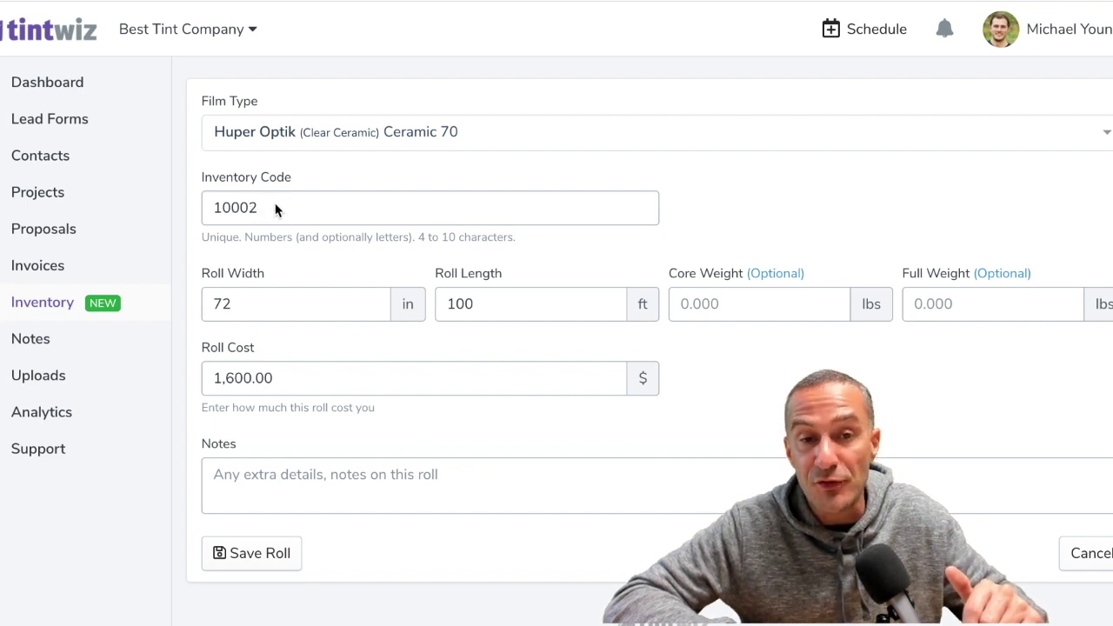
pyautogui.scroll(-1, 276, 204)
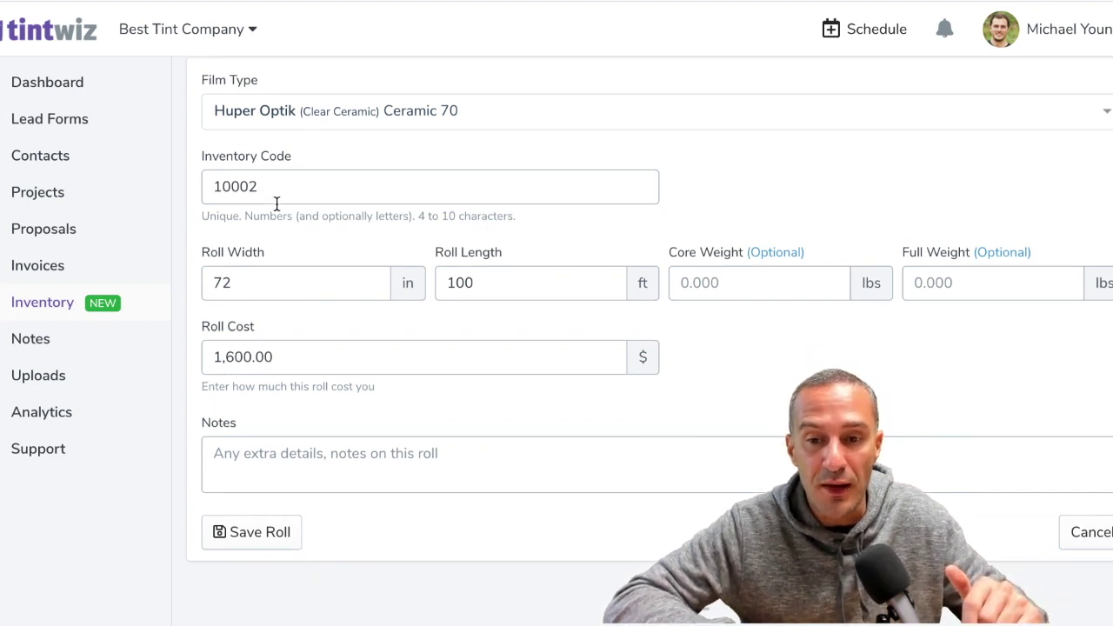
pyautogui.scroll(-1, 276, 203)
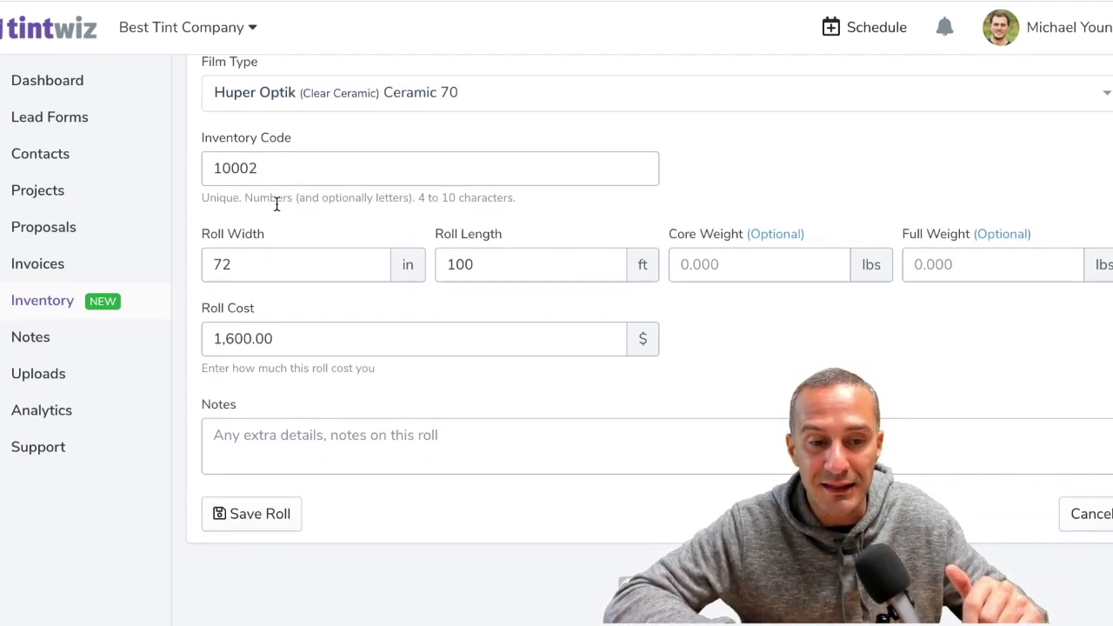
pyautogui.click(259, 516)
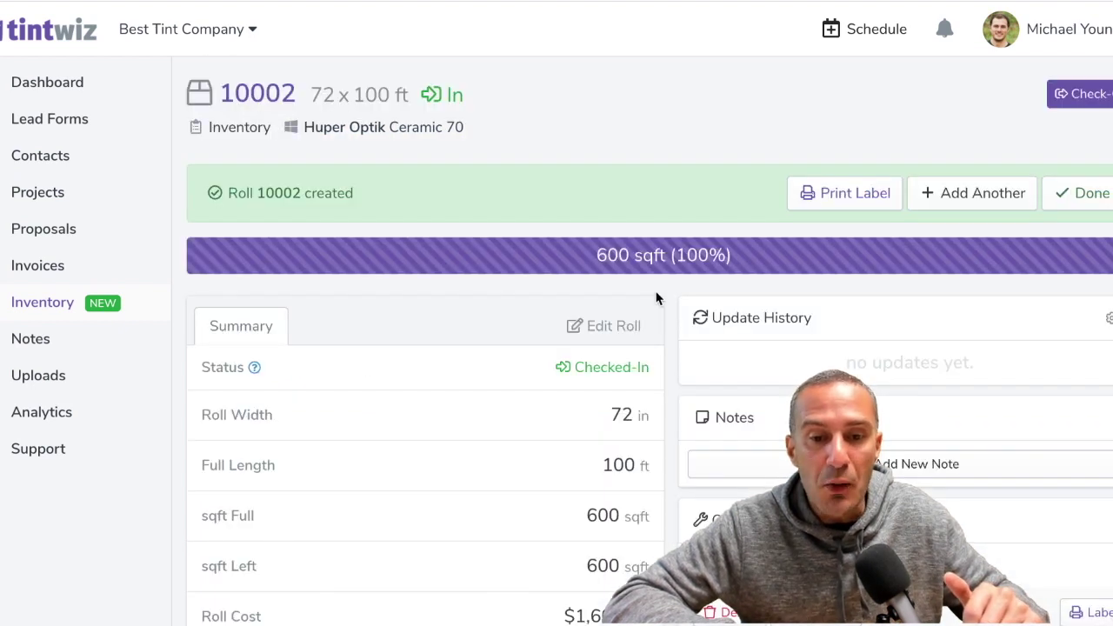
pyautogui.scroll(-3, 657, 298)
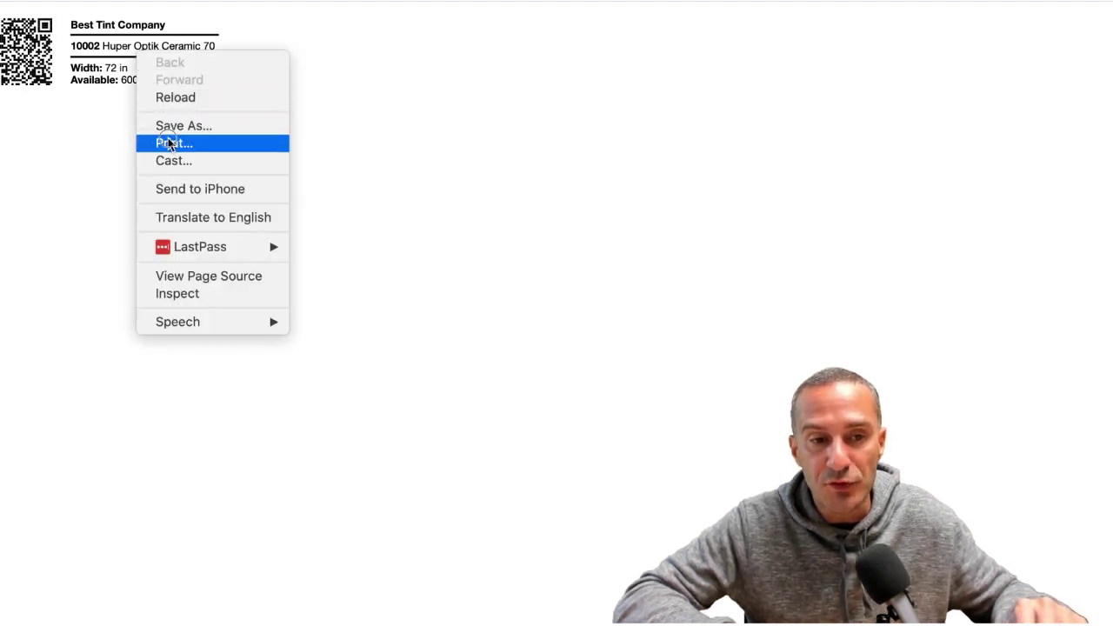
# - Print roll 10002's label on the QL-820NWB2520 printer
pyautogui.click(169, 143)
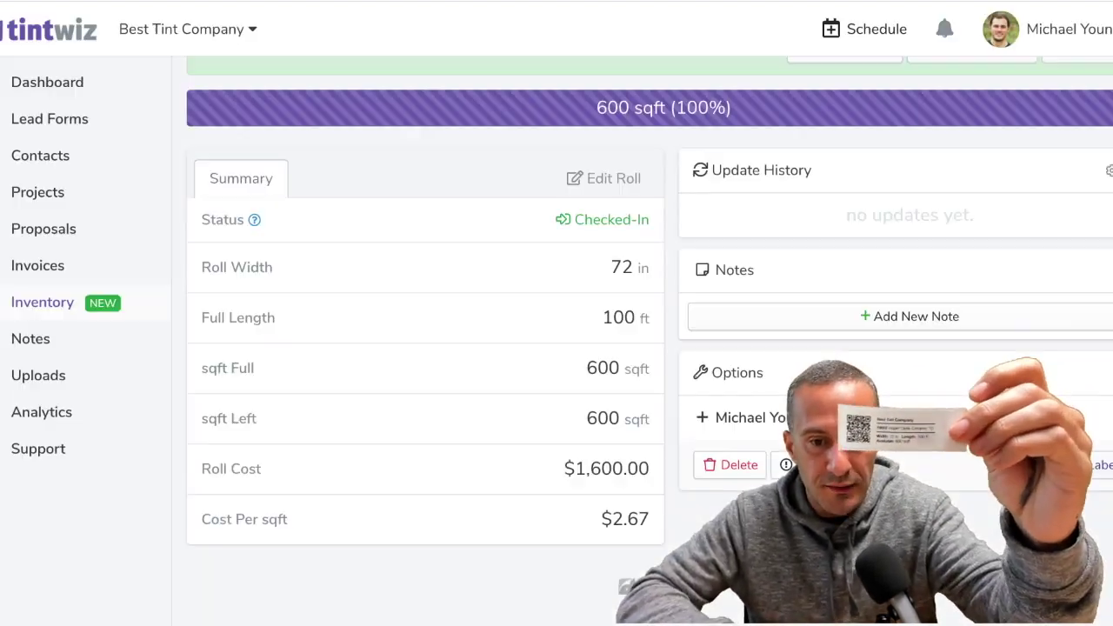
# - Return to roll 10002's details page showing 600 sqft and $2.67 per sqft
pyautogui.hotkey('ctrl', 'w')
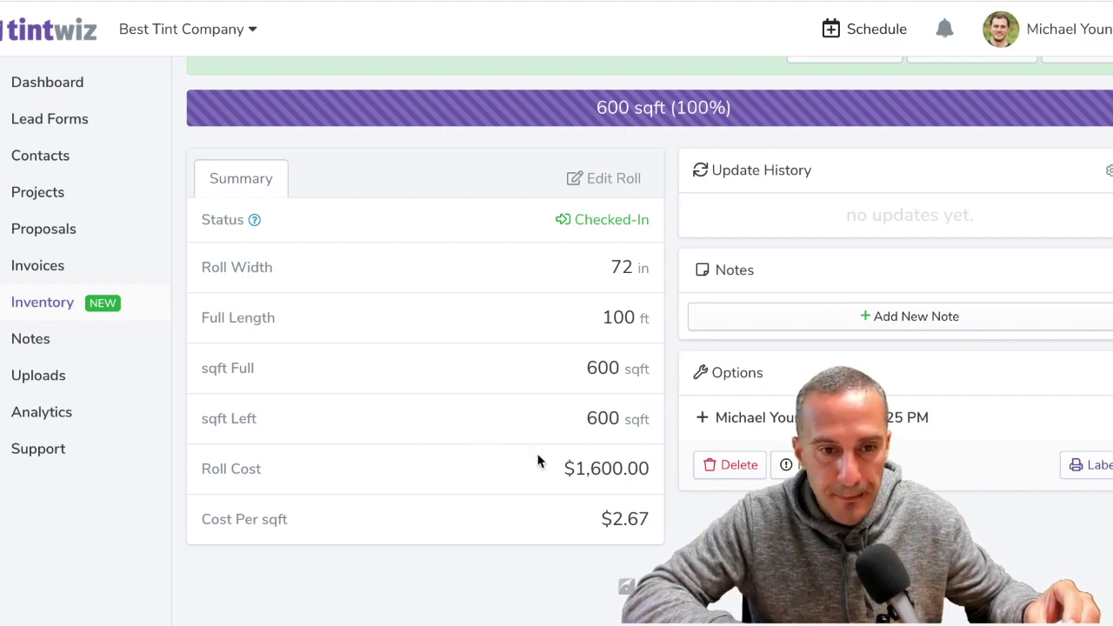
pyautogui.scroll(3, 422, 380)
pyautogui.scroll(-3, 525, 335)
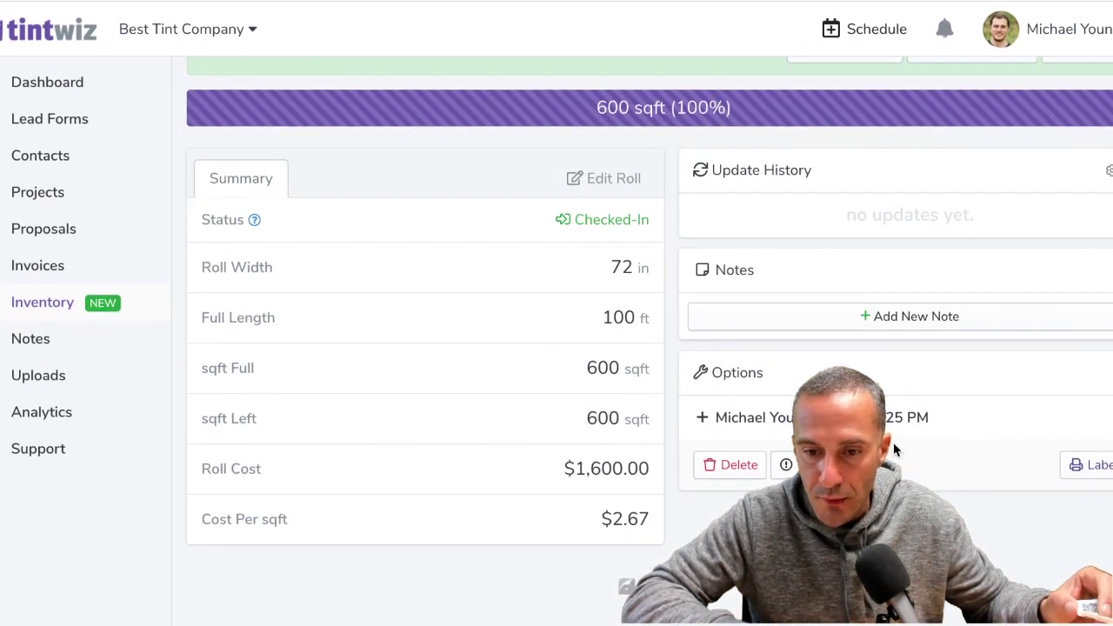
pyautogui.scroll(3, 893, 443)
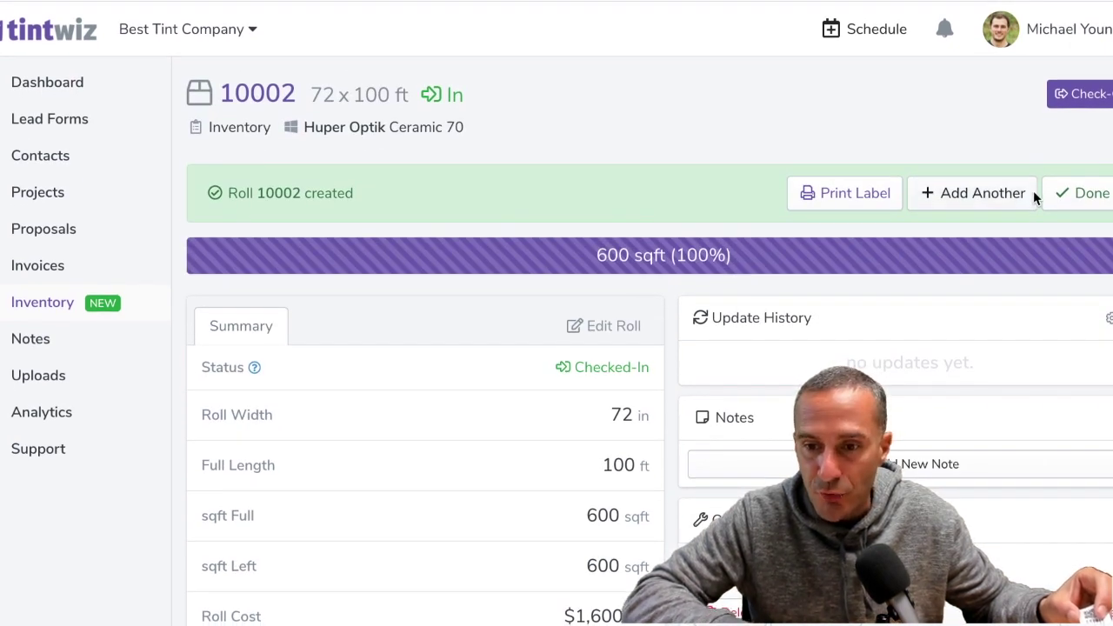
# - Dismiss the roll-created confirmation and view roll 10002's 600 sqft summary and empty history
pyautogui.click(1057, 190)
pyautogui.scroll(-2, 529, 356)
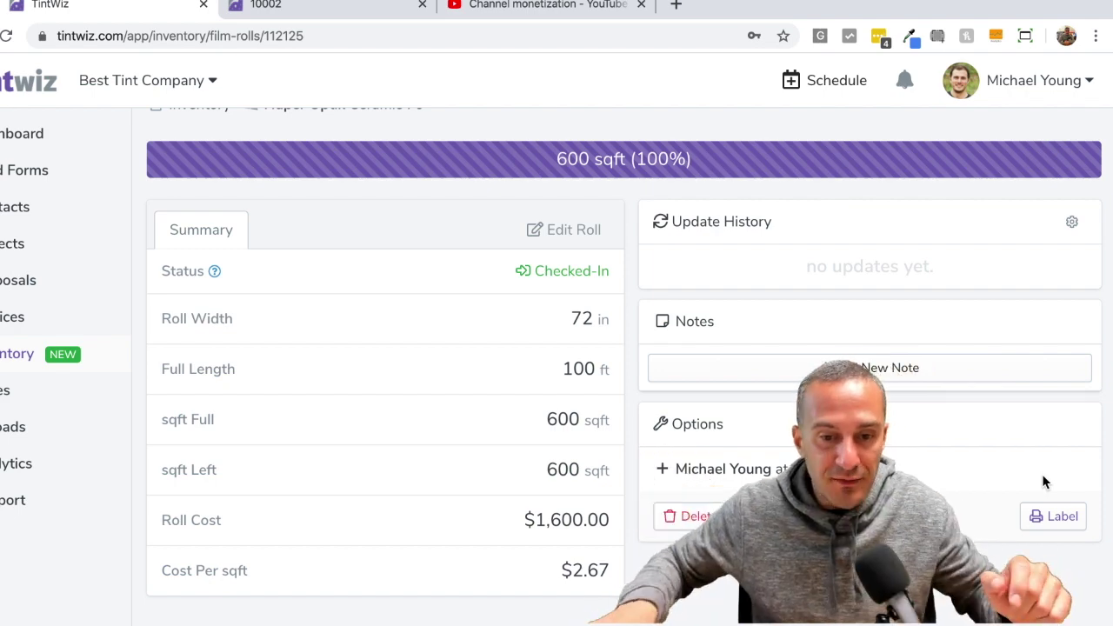
# - Reload roll 10002's page to show 60 ft length and 360 sqft left, and open its label
pyautogui.click(9, 39)
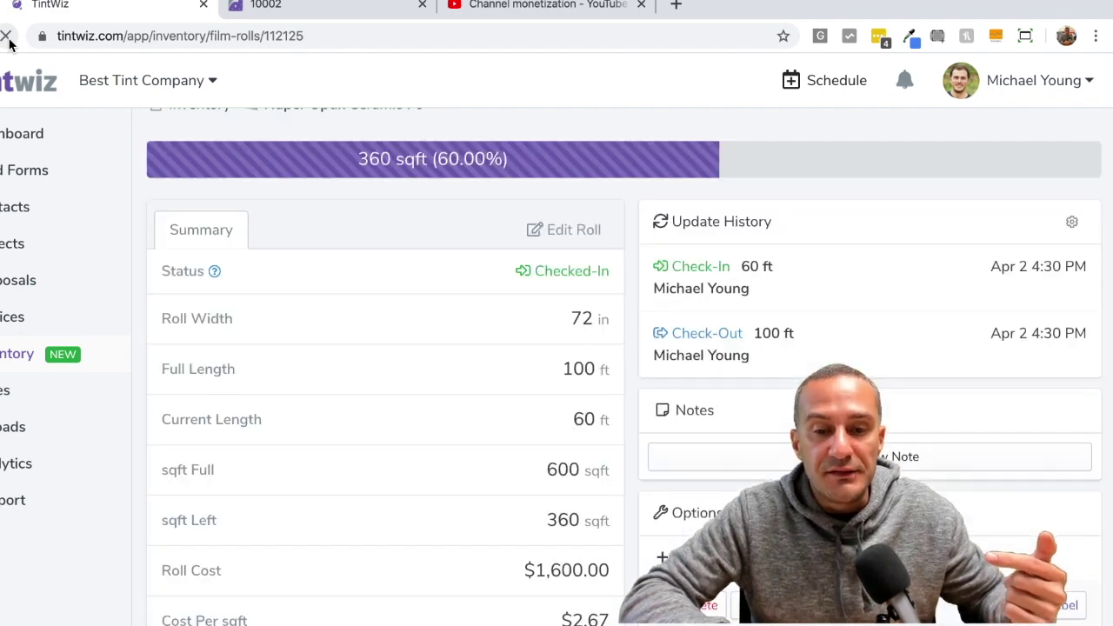
pyautogui.scroll(1, 361, 459)
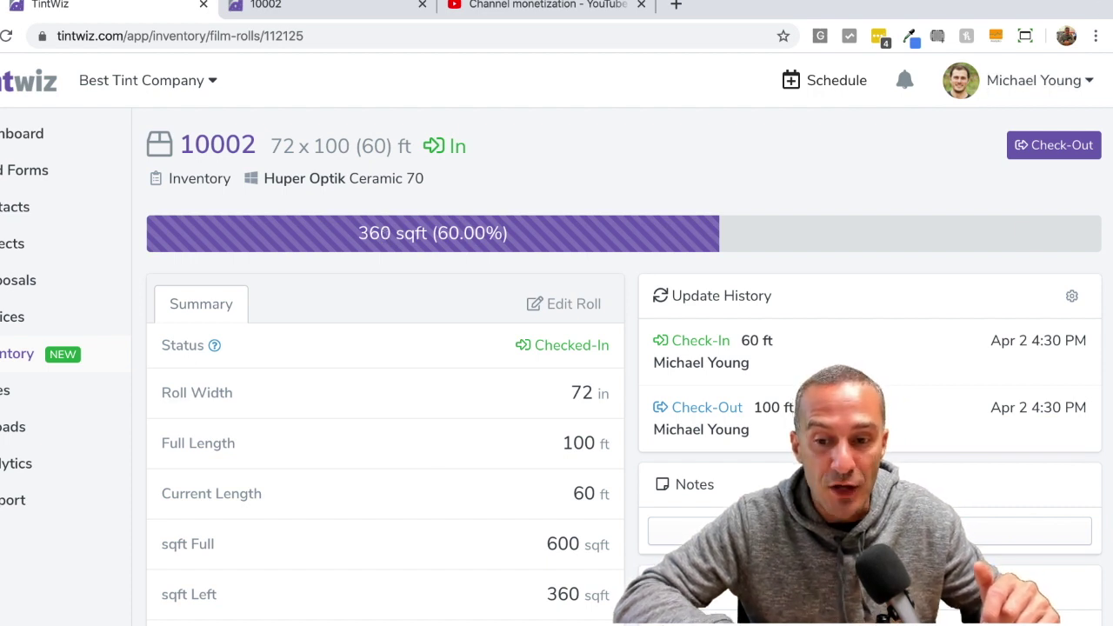
pyautogui.scroll(-2, 1048, 557)
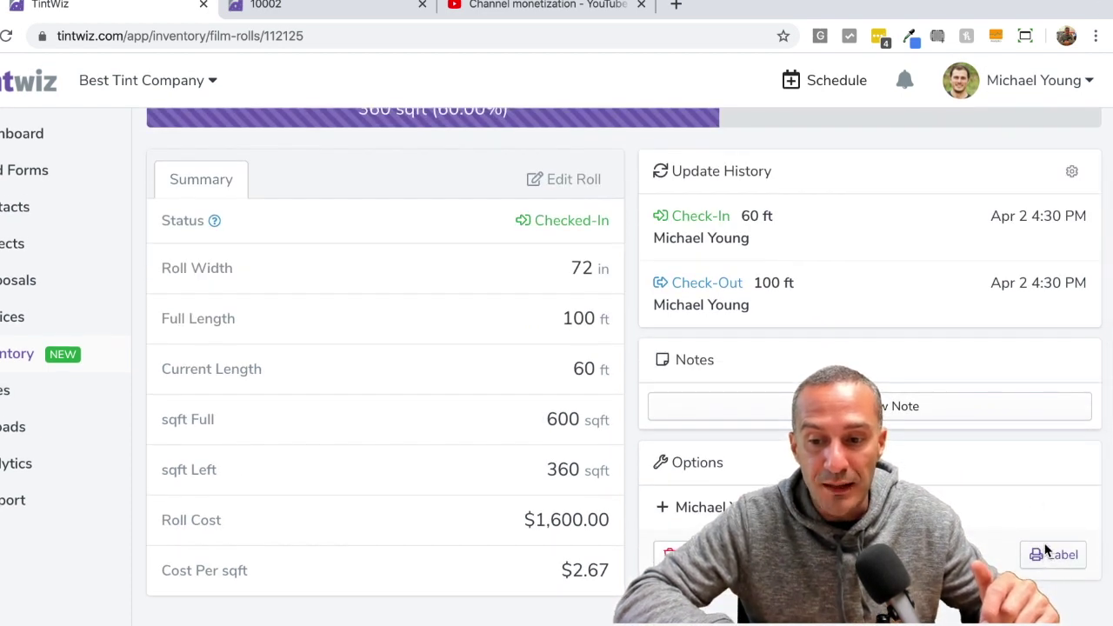
pyautogui.click(1048, 554)
# - Print the updated Ceramic 70 label showing 360 sqft, then return to the roll's page
pyautogui.rightClick(100, 97)
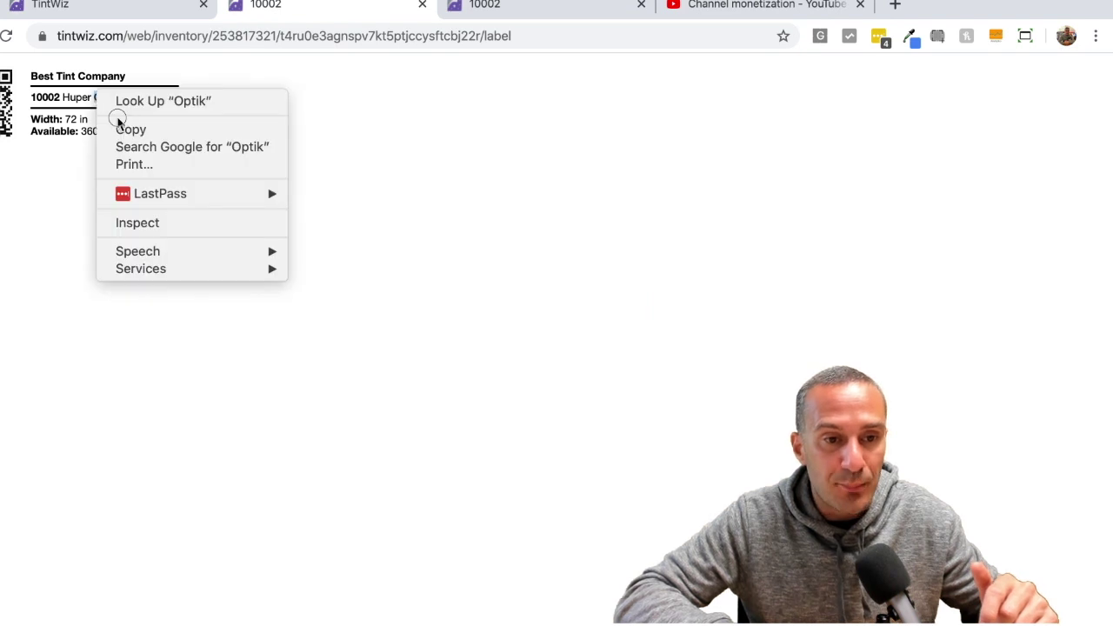
pyautogui.click(56, 147)
pyautogui.rightClick(74, 110)
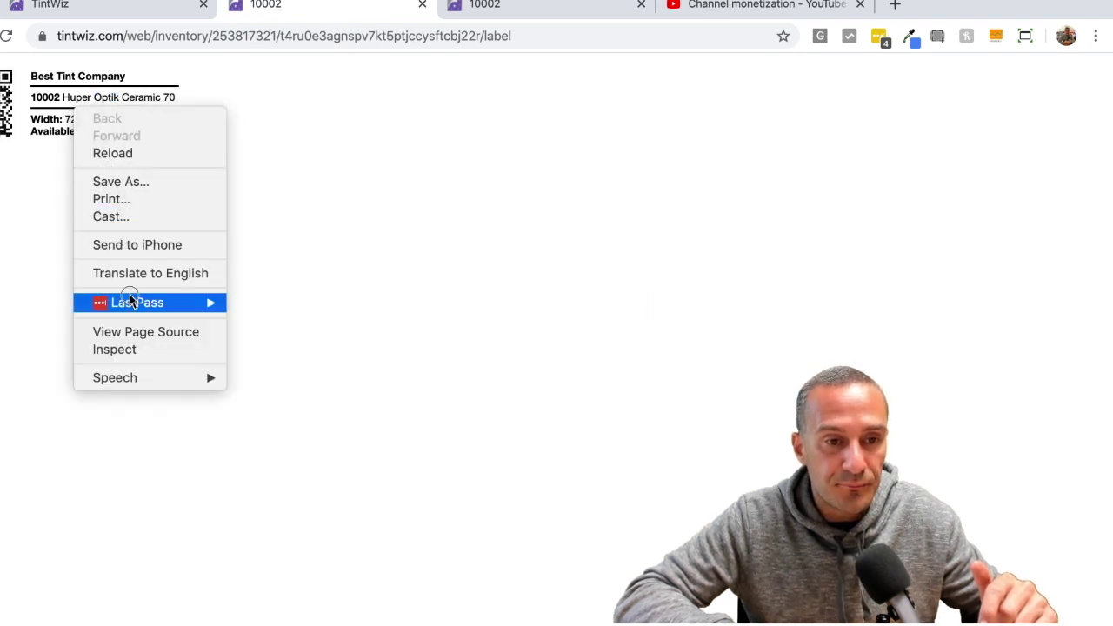
pyautogui.click(124, 199)
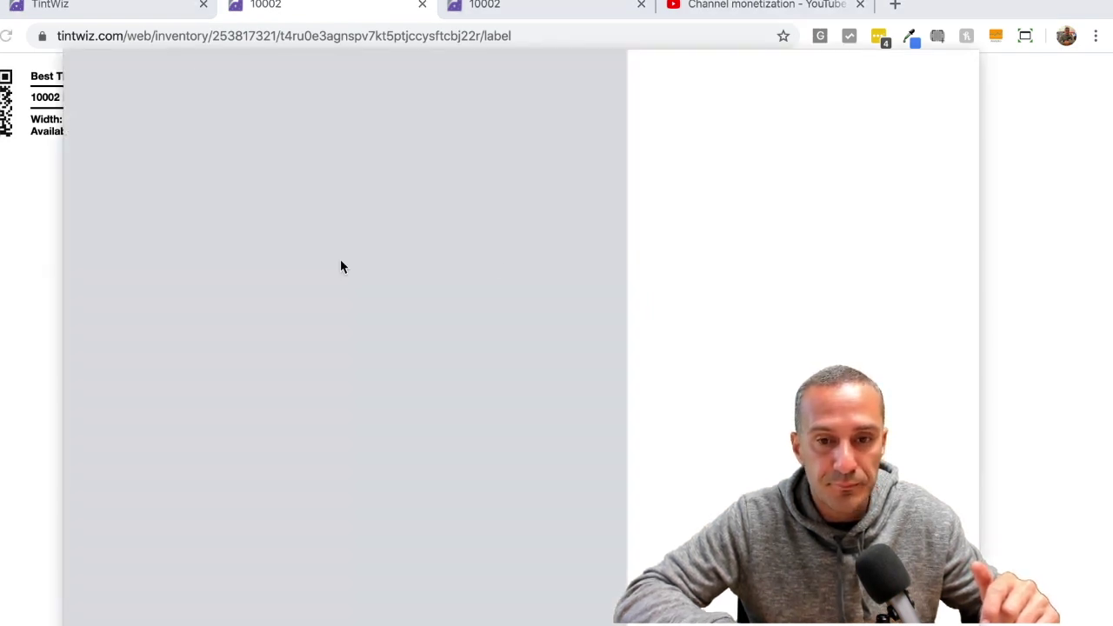
pyautogui.click(935, 600)
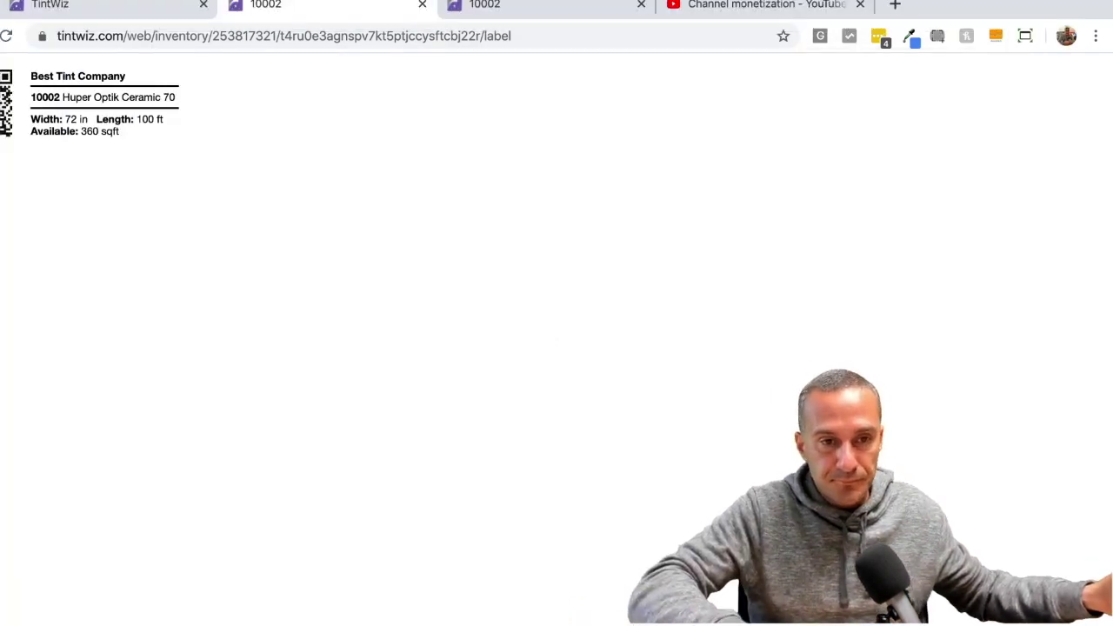
pyautogui.click(144, 8)
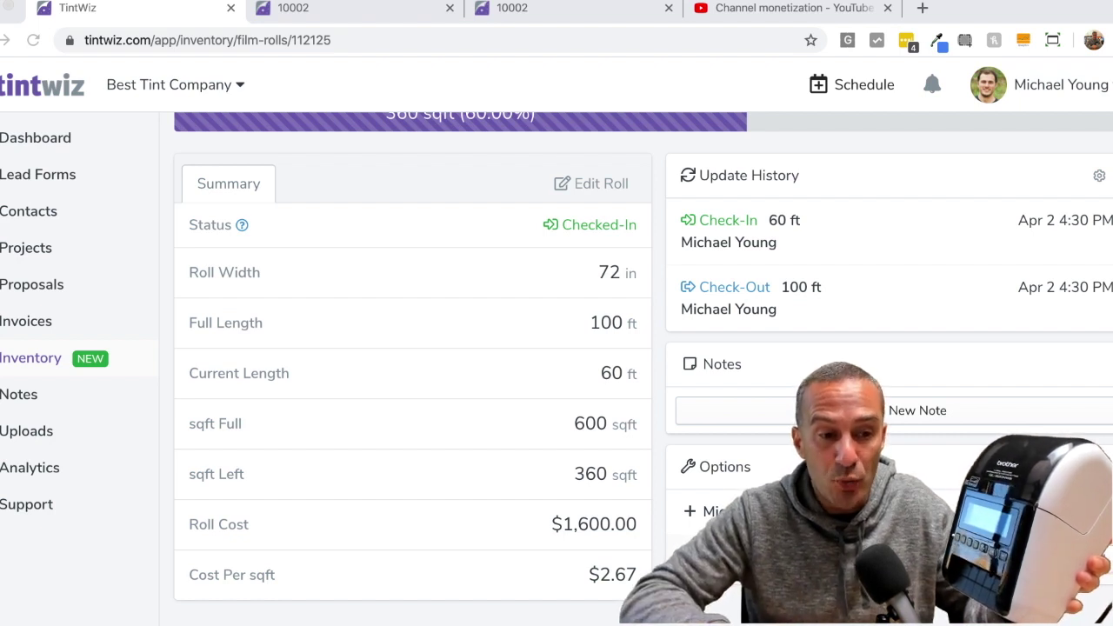
# - Open Support, start and close a live chat, then return to the Inventory summary
pyautogui.click(22, 510)
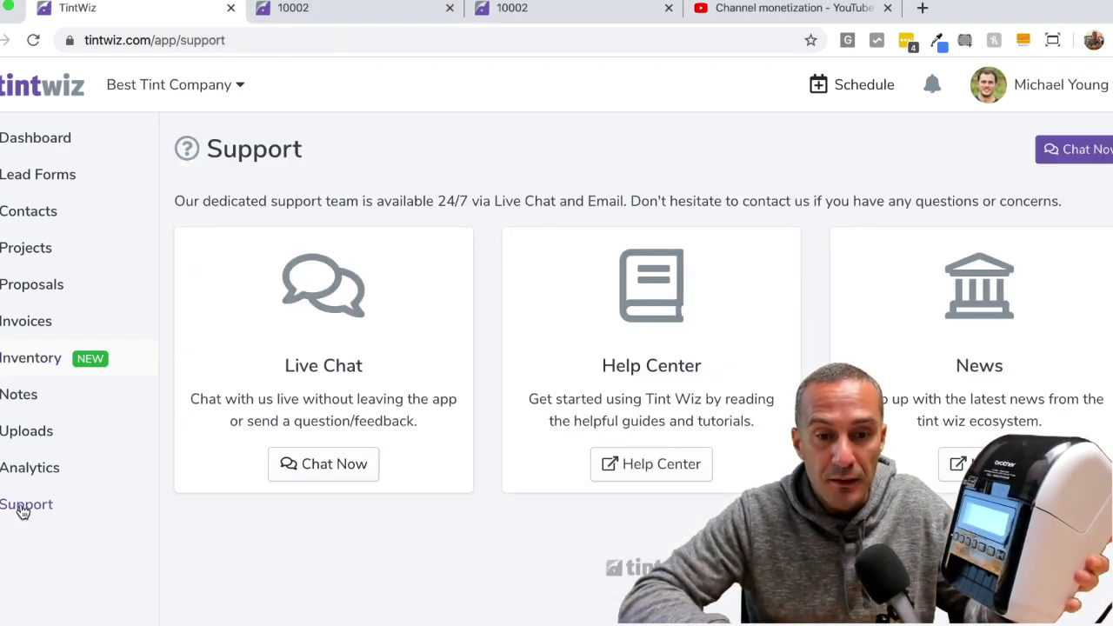
pyautogui.click(339, 467)
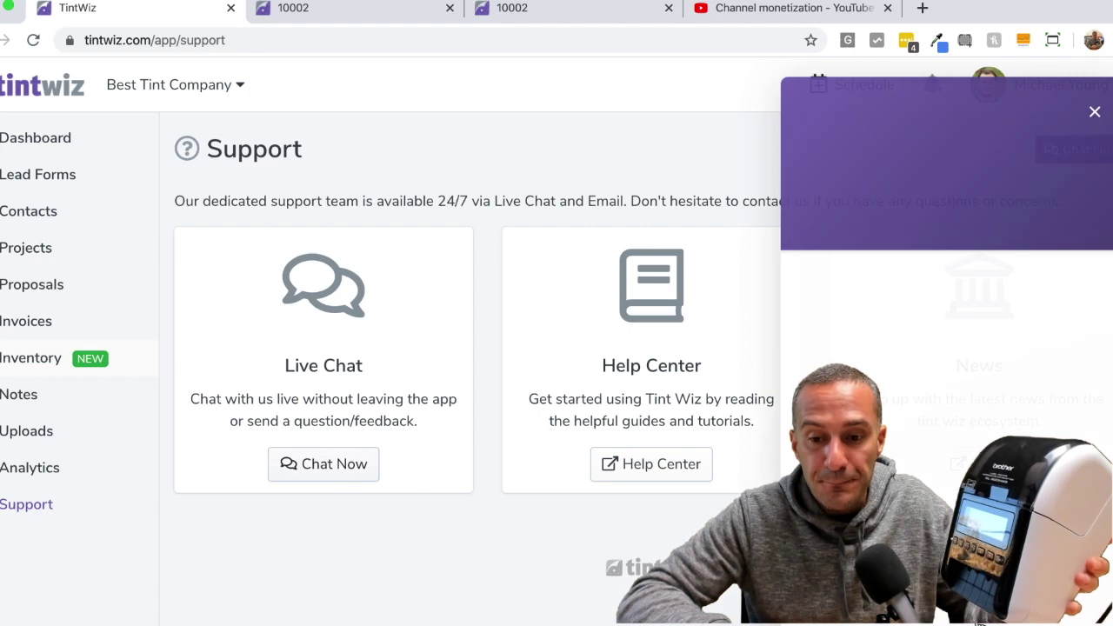
pyautogui.click(1096, 112)
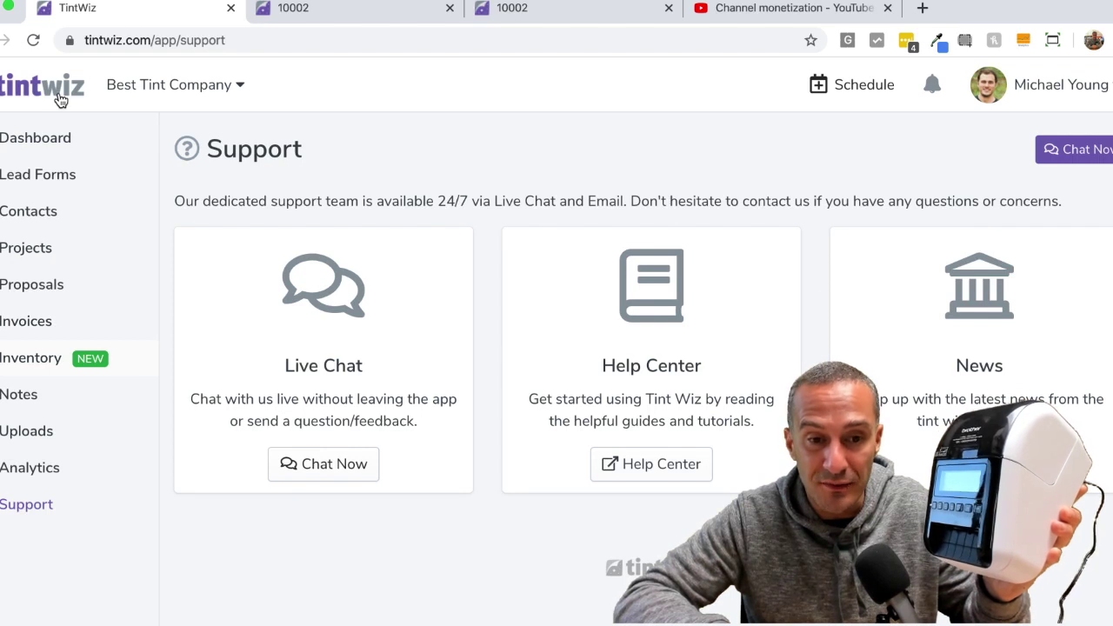
pyautogui.click(54, 360)
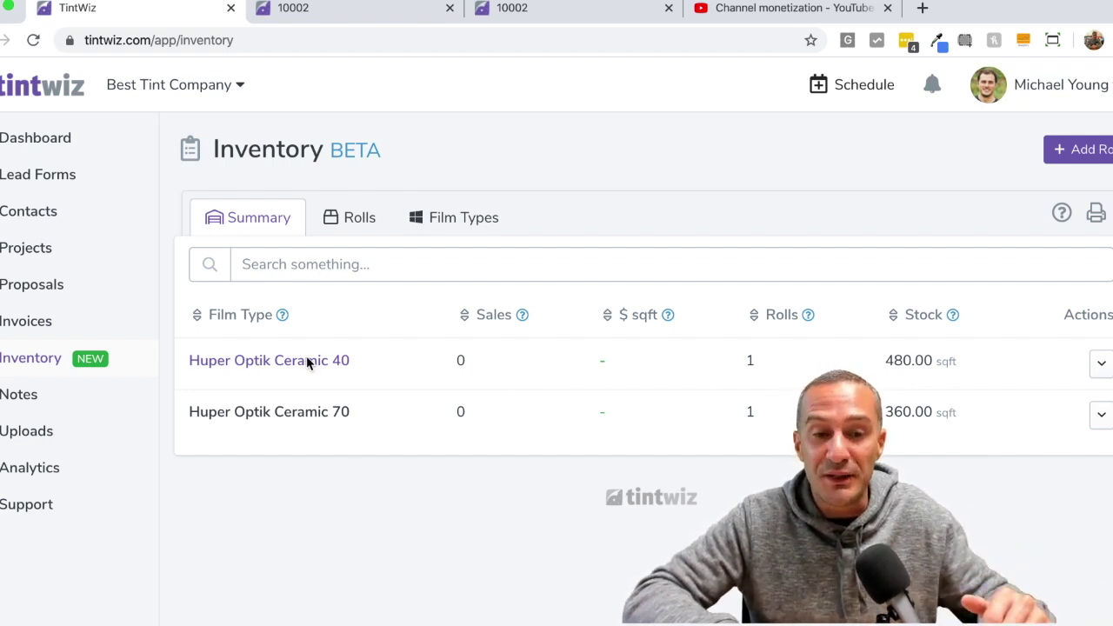
# - Open the Huper Optik Ceramic 40 film type and start entering its price per sqft
pyautogui.click(306, 361)
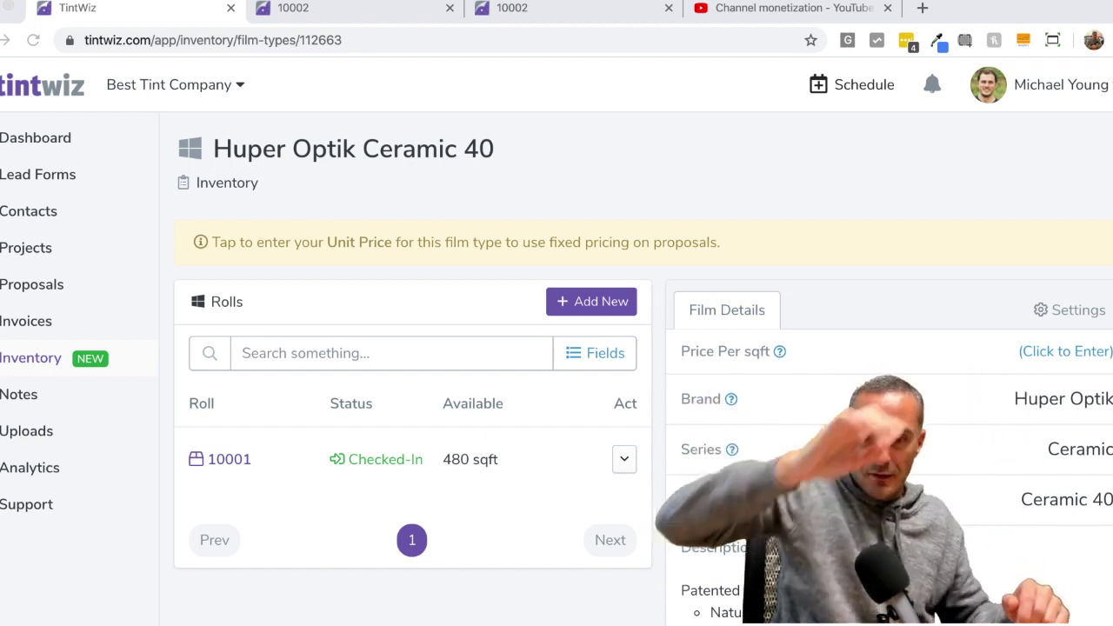
pyautogui.click(1027, 352)
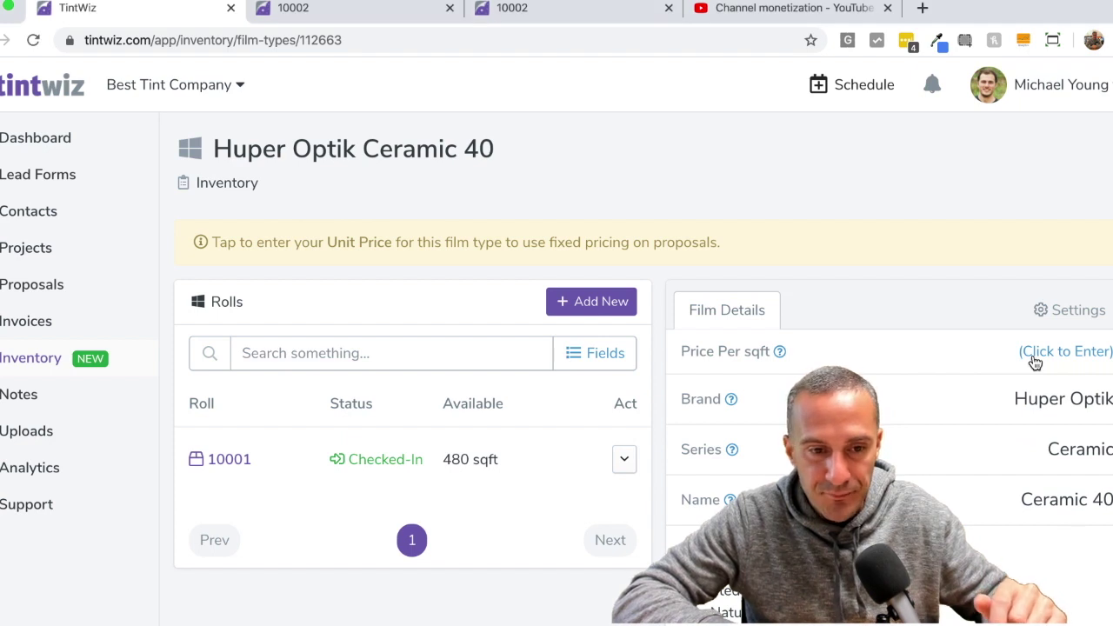
# - Enter 12.50 as the Huper Optik Ceramic 40 unit price and save the settings
pyautogui.click(888, 394)
pyautogui.write('12.50')
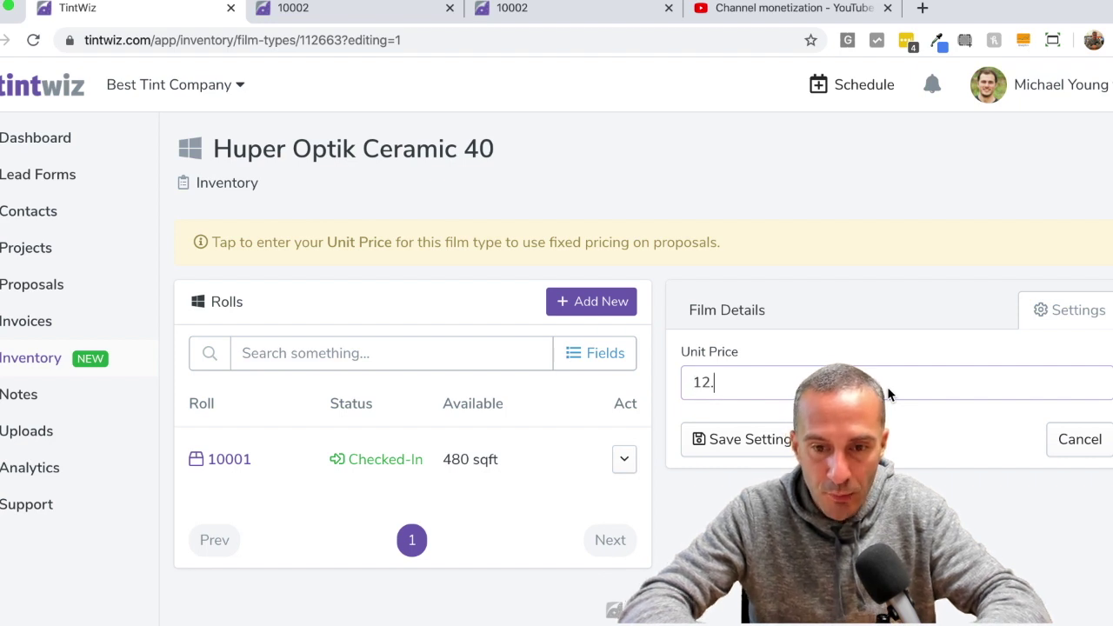
pyautogui.click(742, 441)
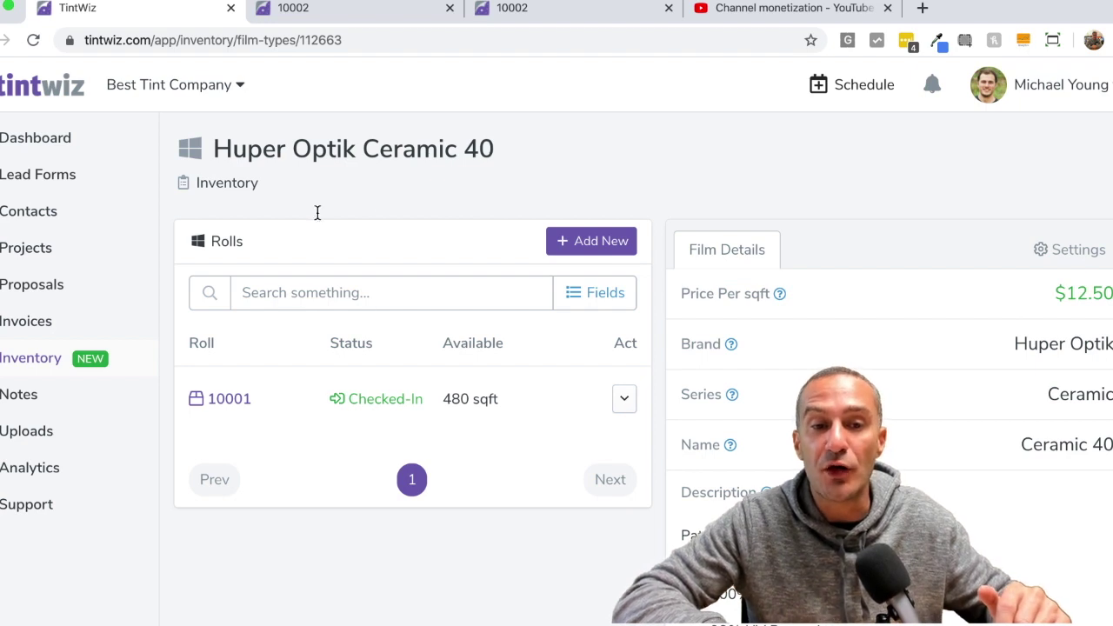
pyautogui.moveTo(499, 157); pyautogui.dragTo(214, 141)
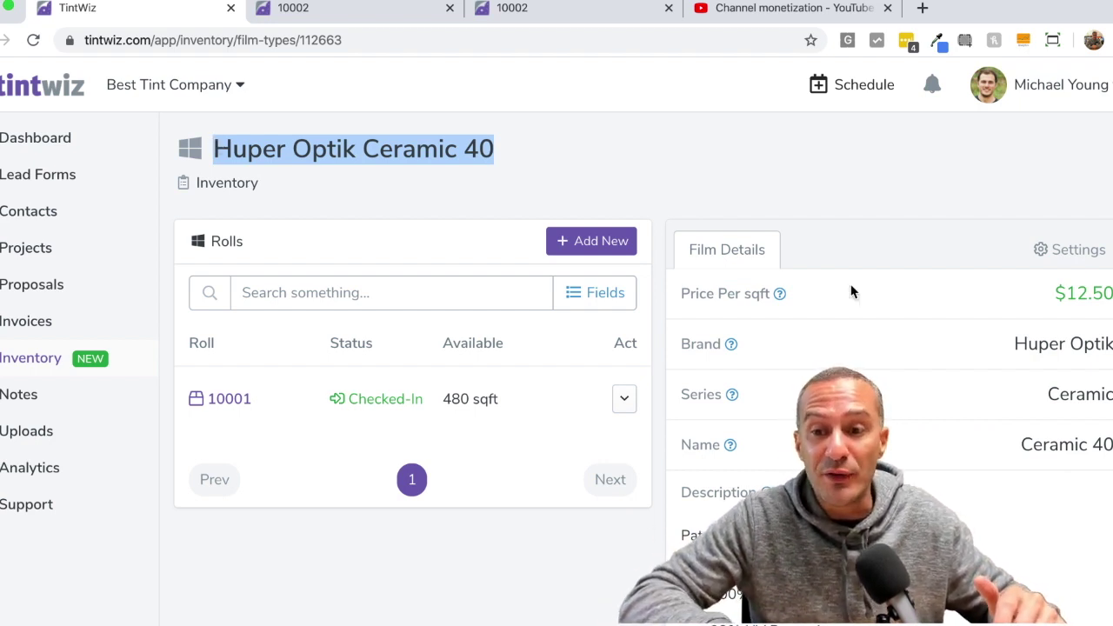
pyautogui.click(874, 246)
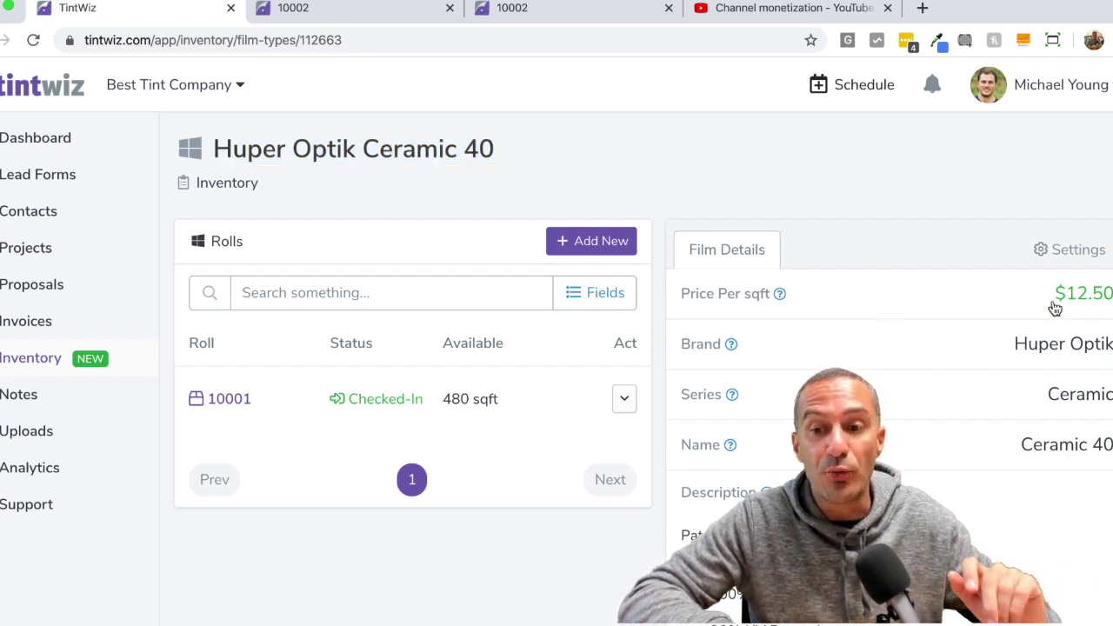
pyautogui.click(780, 300)
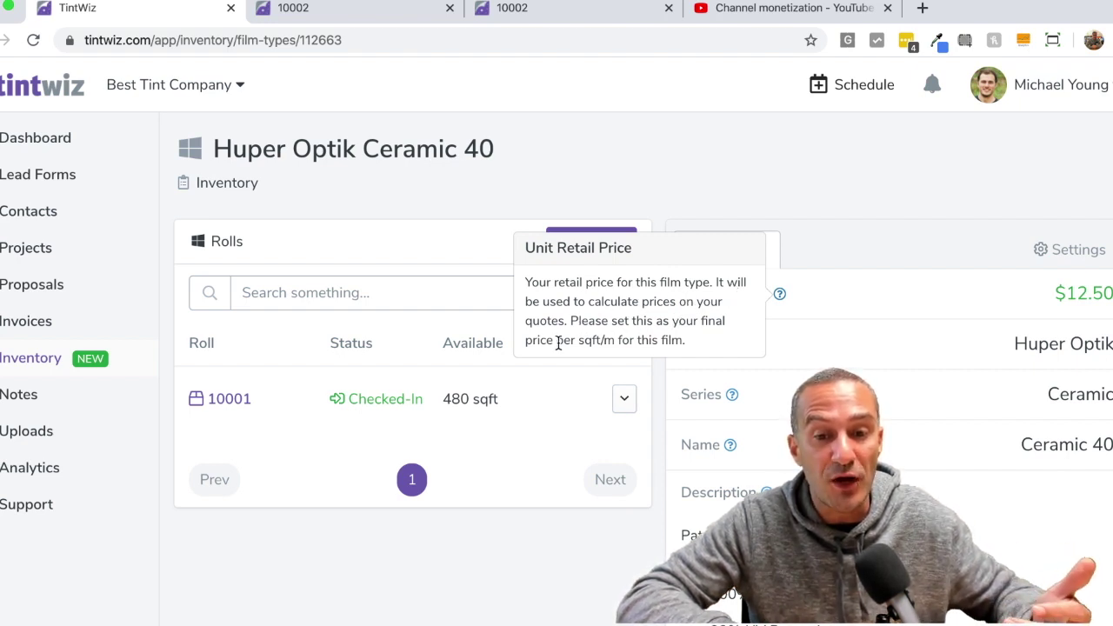
pyautogui.click(840, 246)
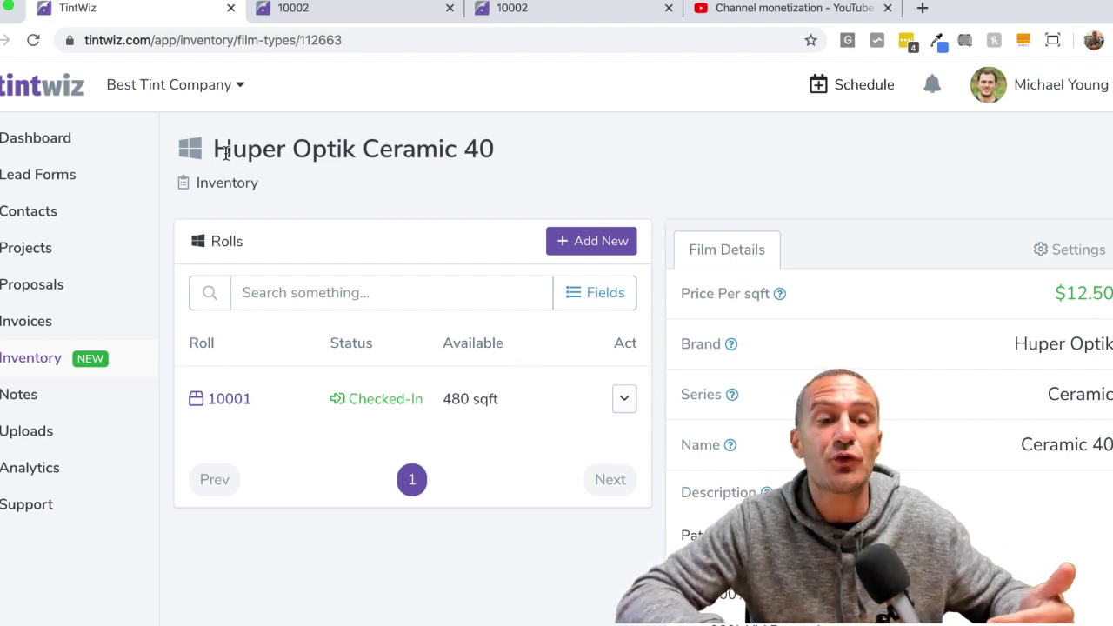
# - Return to the inventory summary using the Inventory breadcrumb under the Ceramic 40 title
pyautogui.click(206, 190)
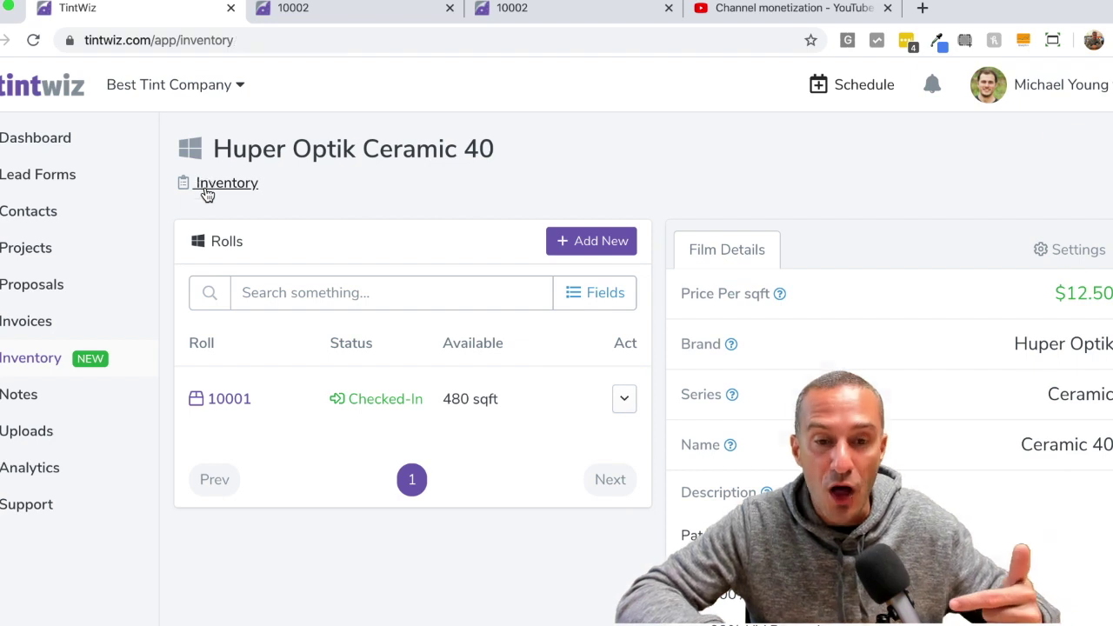